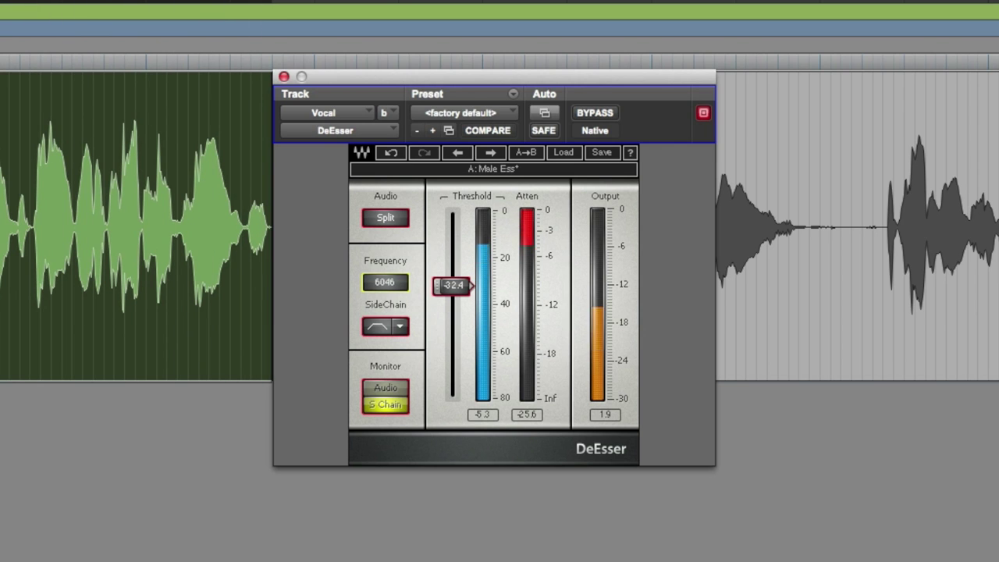
Return the Vocal DeEsser to Audio monitoring and bypass it for comparison
click(383, 382)
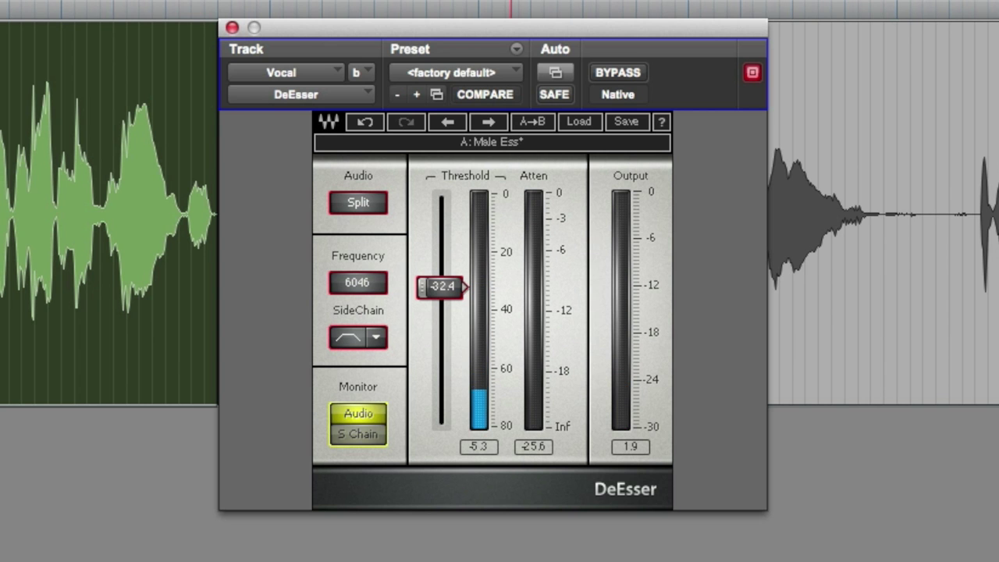
click(608, 69)
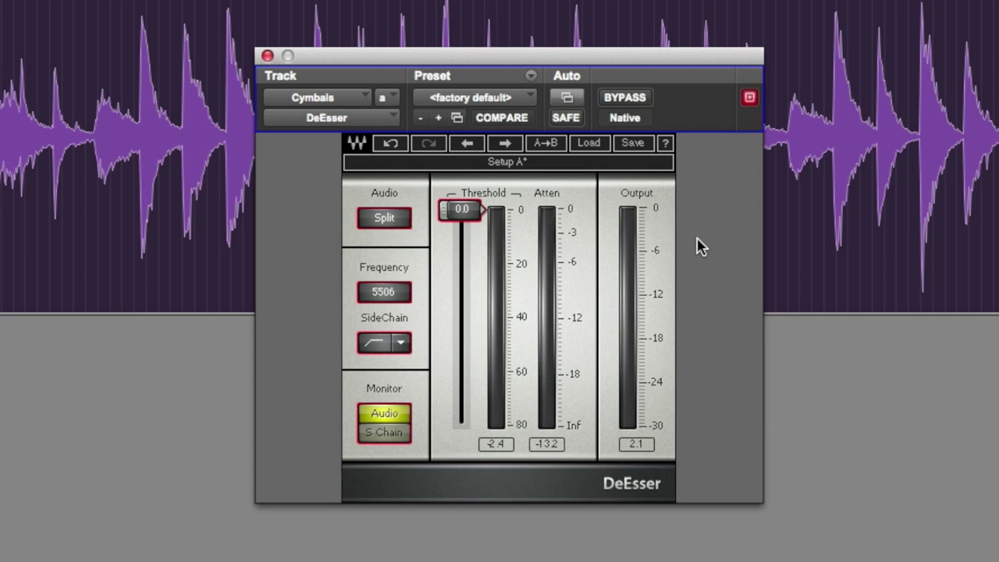
Play the Cymbals track through its DeEsser at 5506 Hz, threshold 0.0, stopping and restarting playback
key(space)
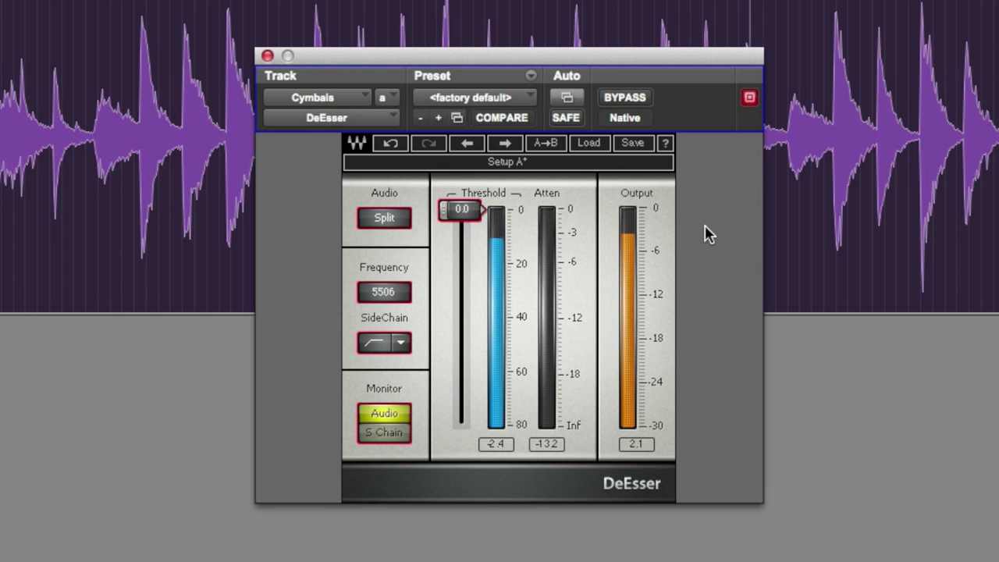
key(space)
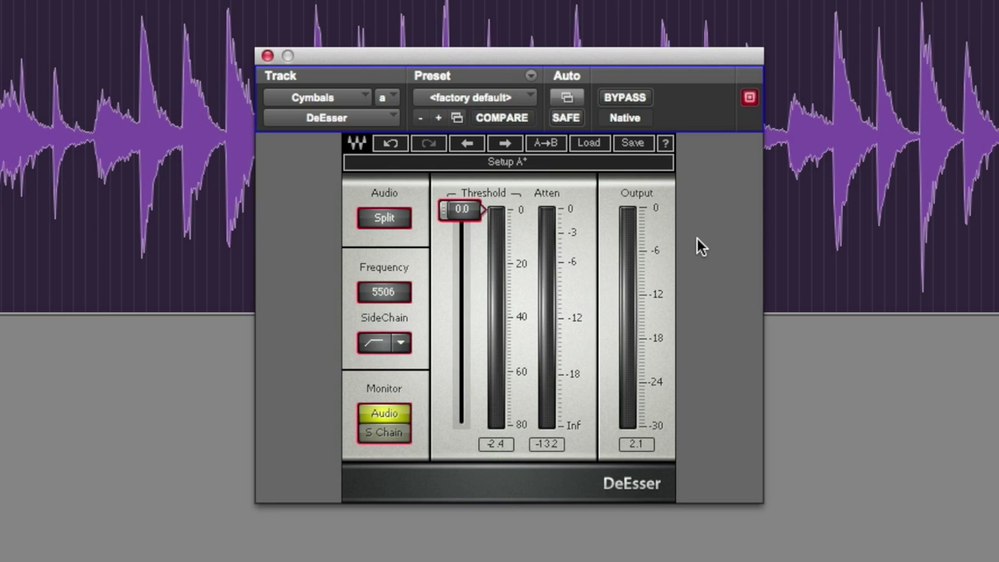
key(space)
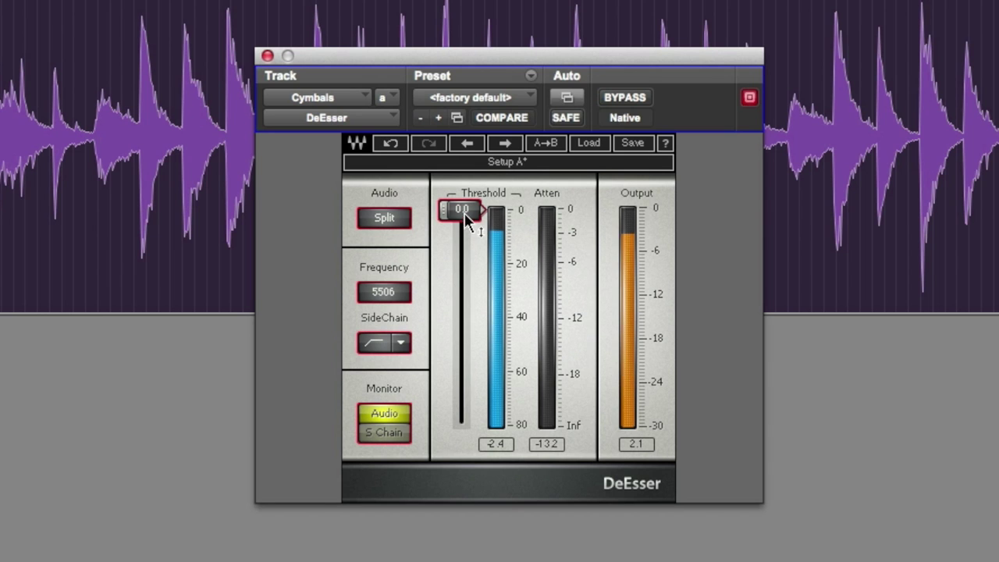
Monitor the Cymbals sidechain, choose a BandPass filter, and set 5293 Hz with threshold -26.0
drag(464, 213, 464, 256)
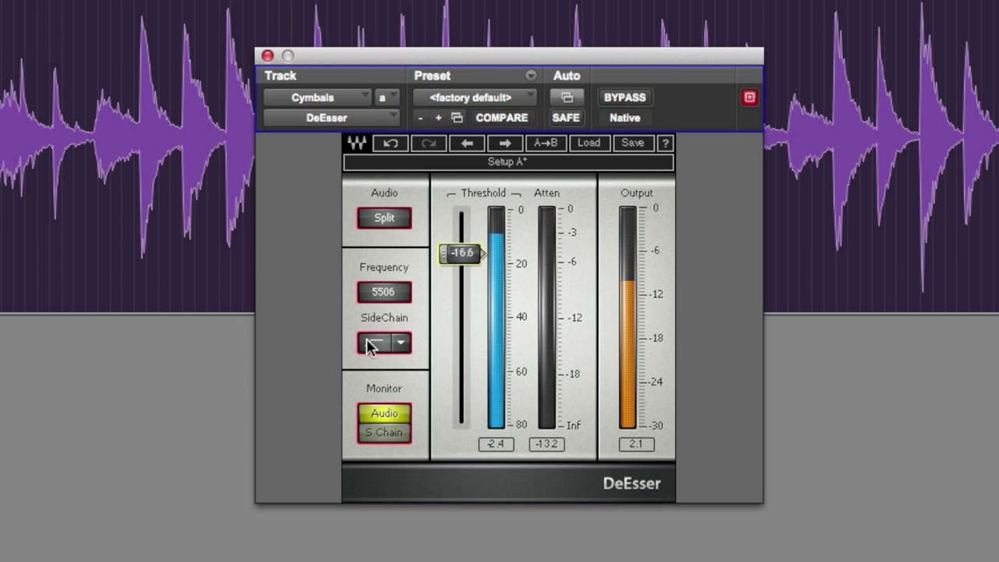
click(374, 432)
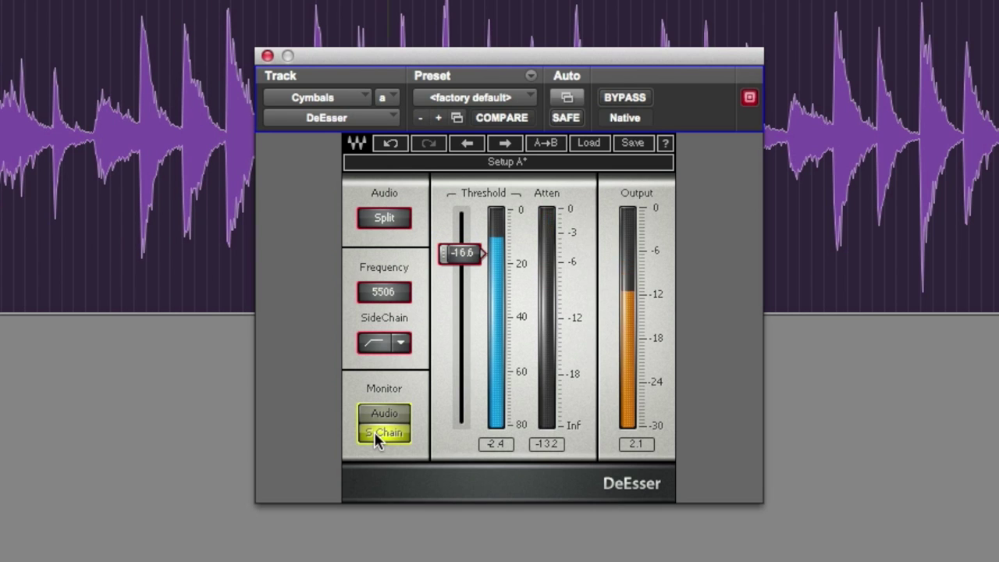
click(378, 338)
click(400, 344)
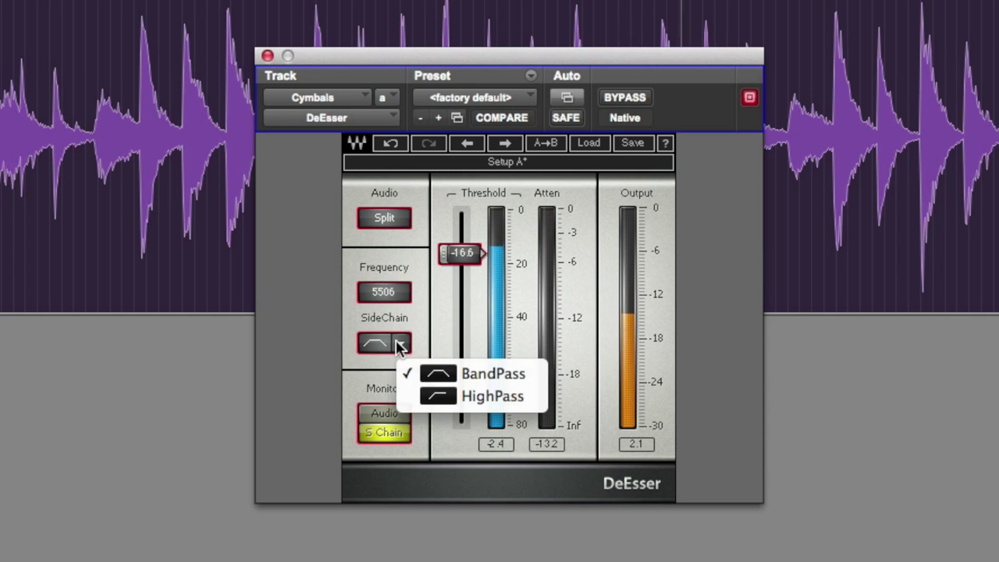
click(412, 376)
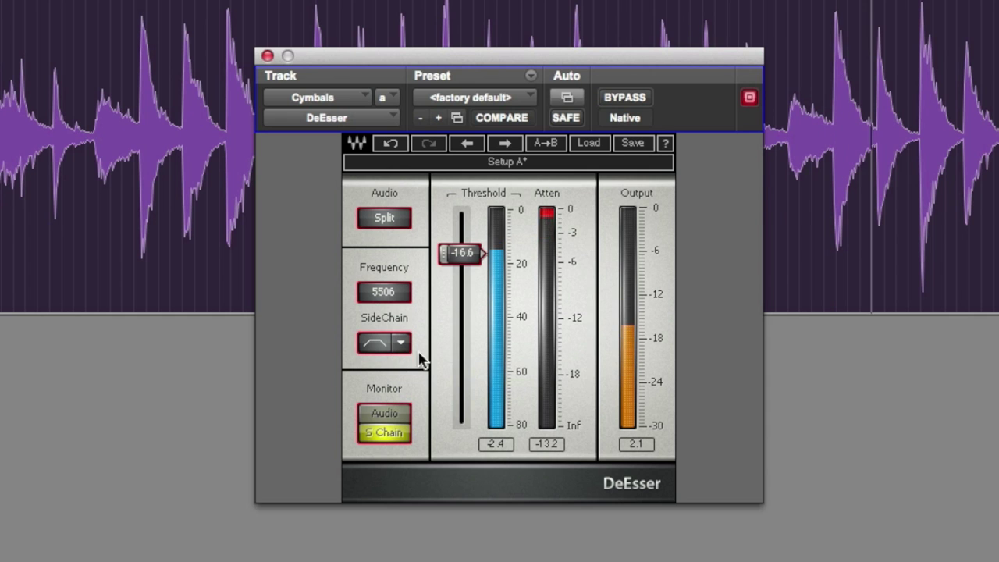
drag(391, 292, 383, 266)
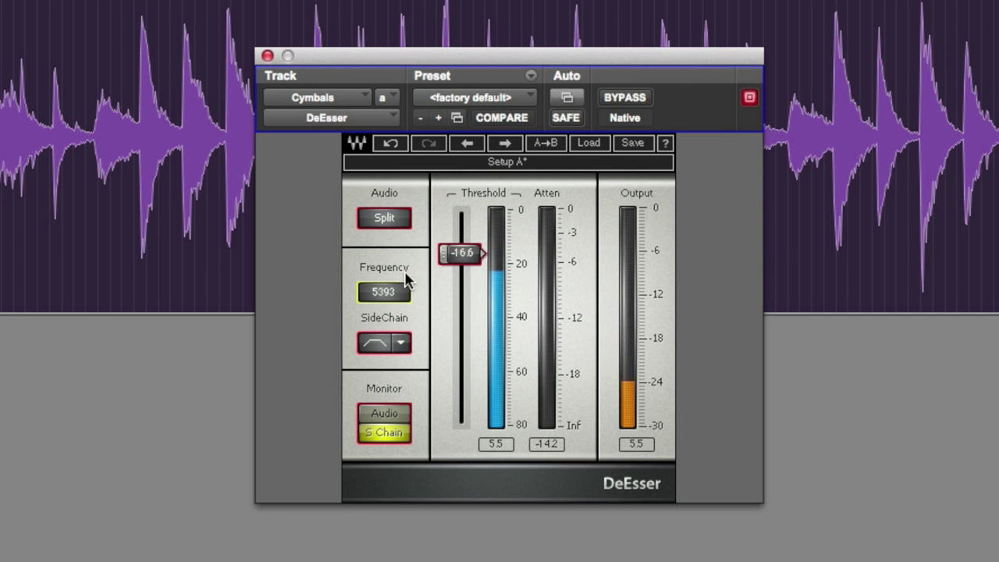
drag(468, 253, 469, 283)
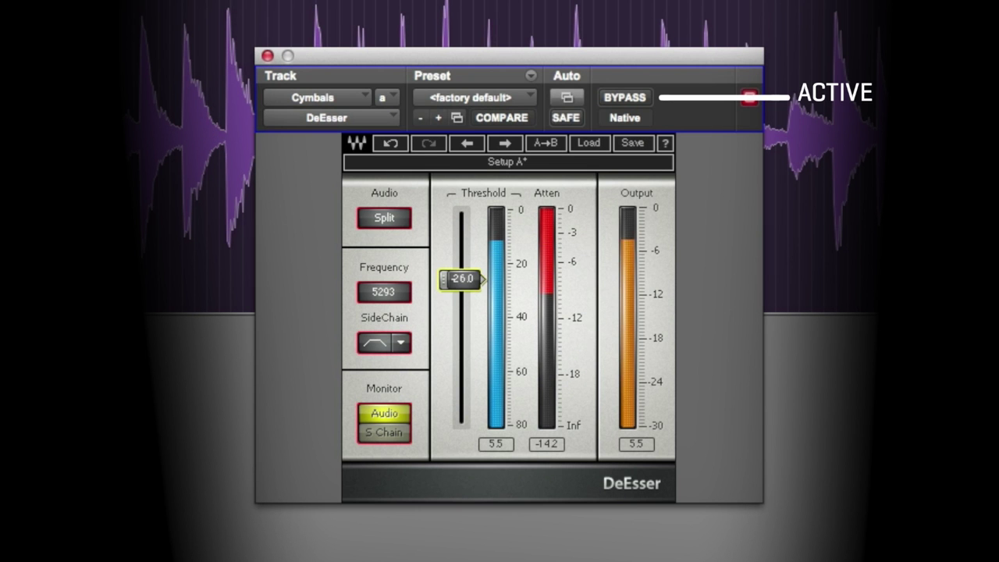
Raise the Cymbals DeEsser threshold to -21.9, then A/B it with bypass, leaving it active
drag(460, 278, 461, 268)
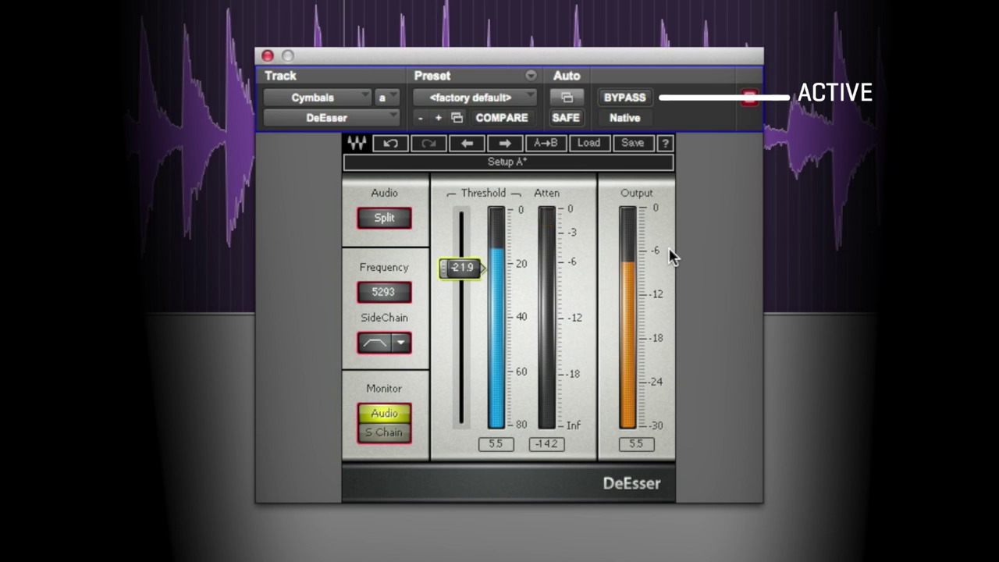
click(636, 98)
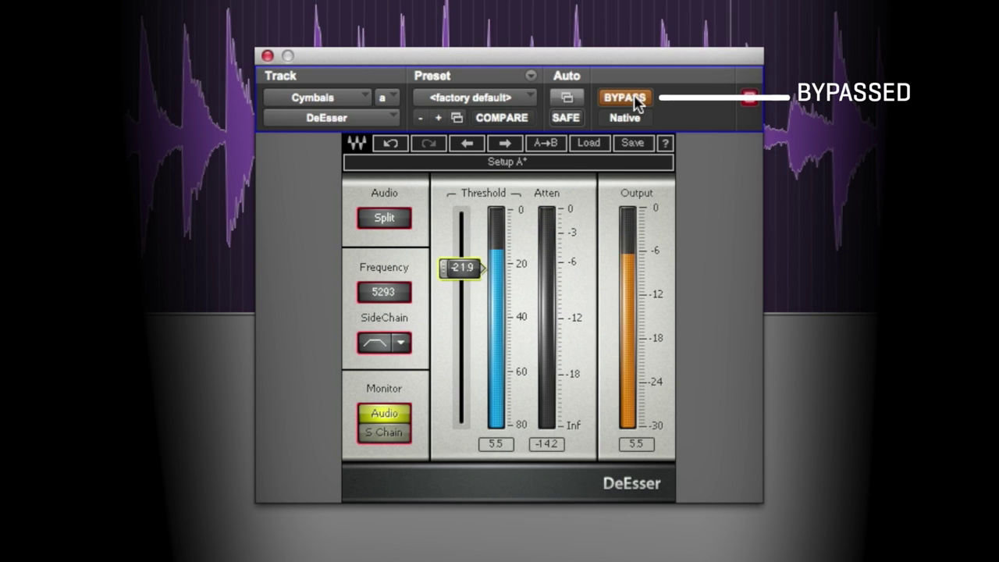
click(635, 98)
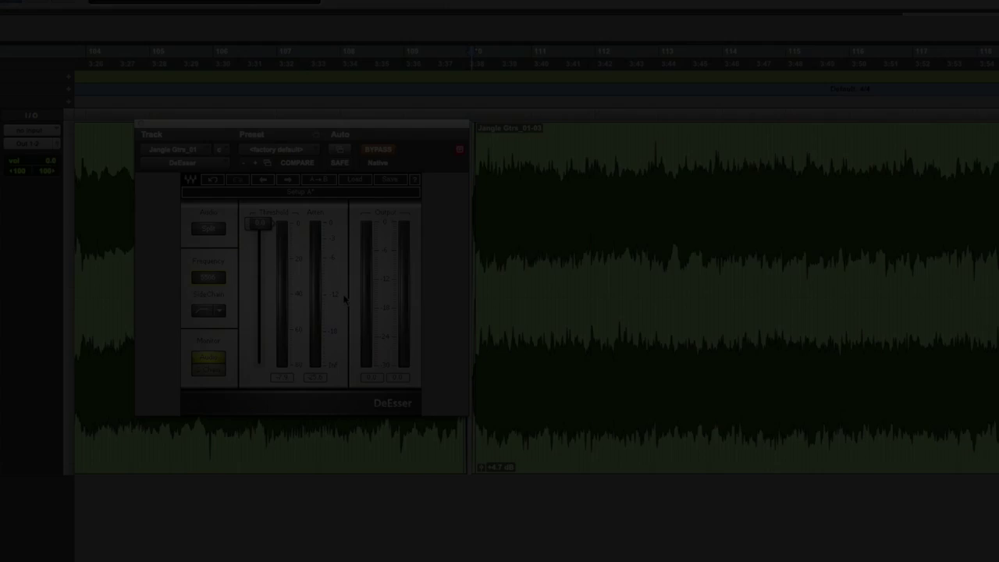
Play the Jangle Gtrs_01 track, then take its DeEsser out of bypass
key(space)
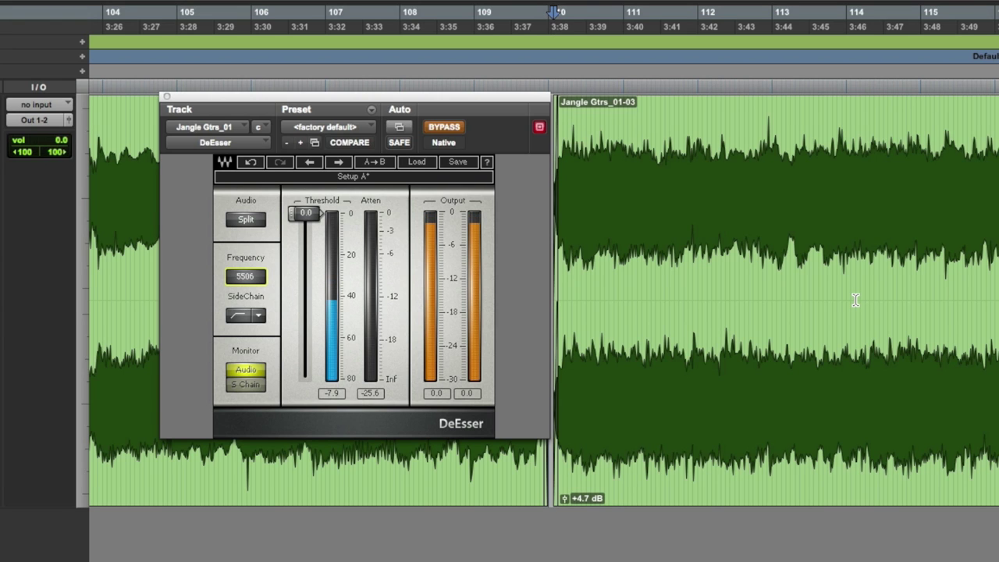
click(442, 125)
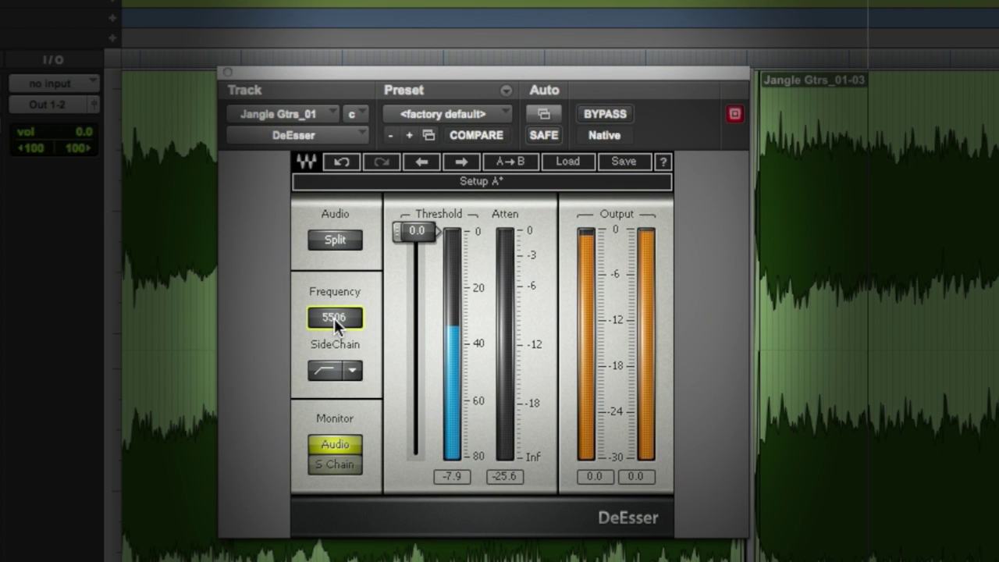
Set the Jangle Gtrs_01 DeEsser to 3915 Hz with threshold -27.5, then bypass it to compare
drag(420, 230, 418, 333)
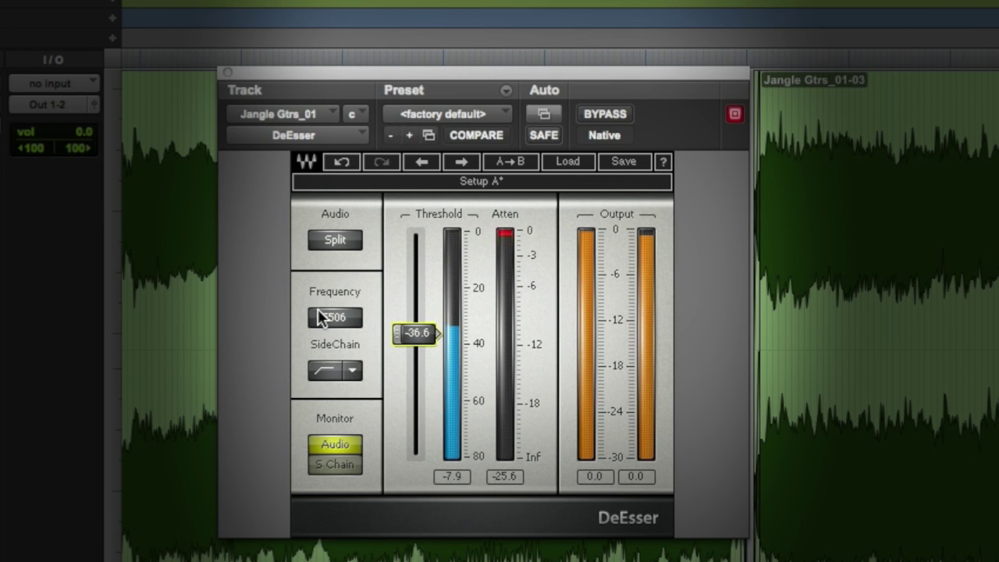
mouse_move(326, 315)
mouse_down()
mouse_move(326, 301)
mouse_move(326, 322)
mouse_up()
drag(417, 333, 418, 309)
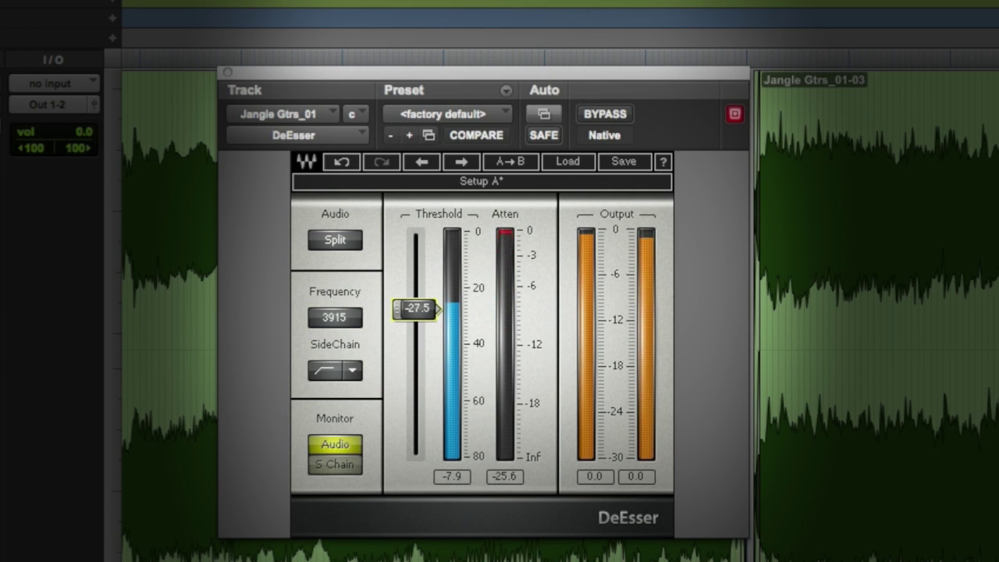
click(605, 114)
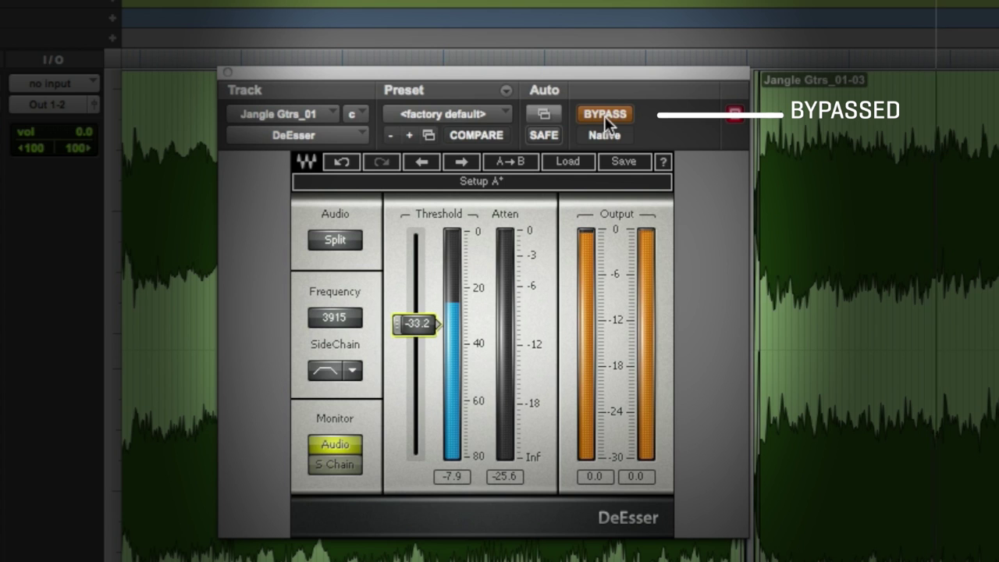
Toggle the Jangle Gtrs_01 DeEsser bypass on and off to compare, leaving it active
click(604, 115)
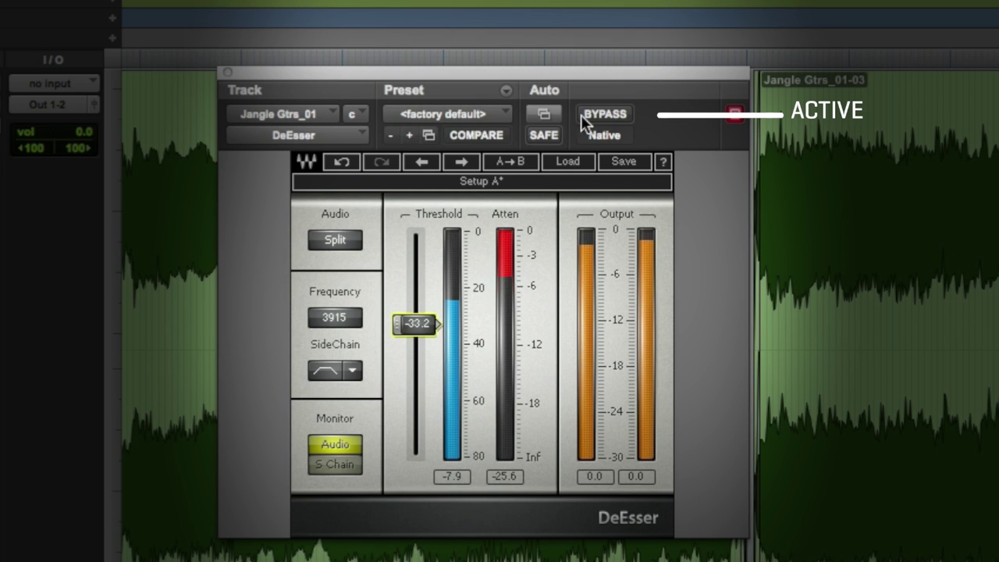
click(612, 114)
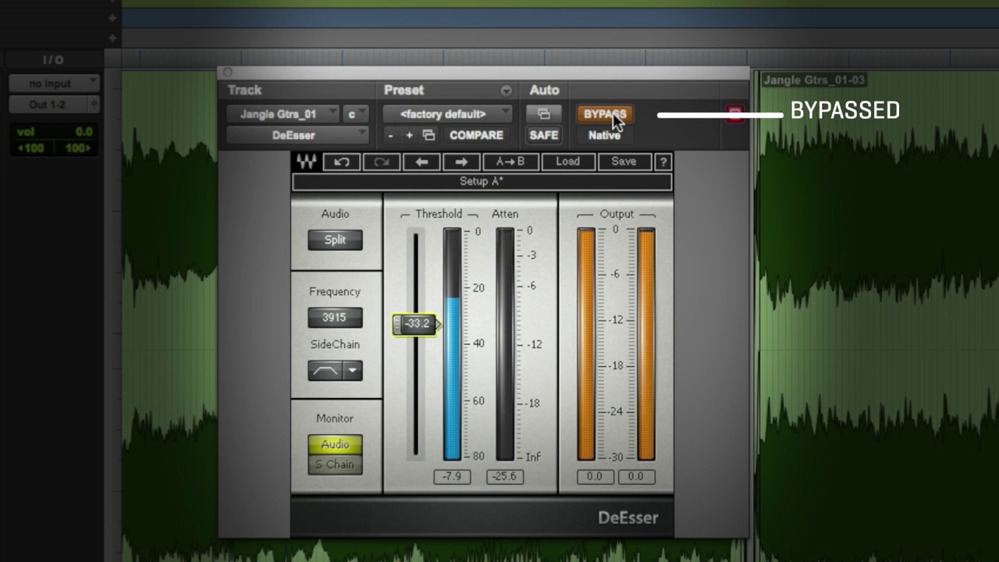
click(613, 114)
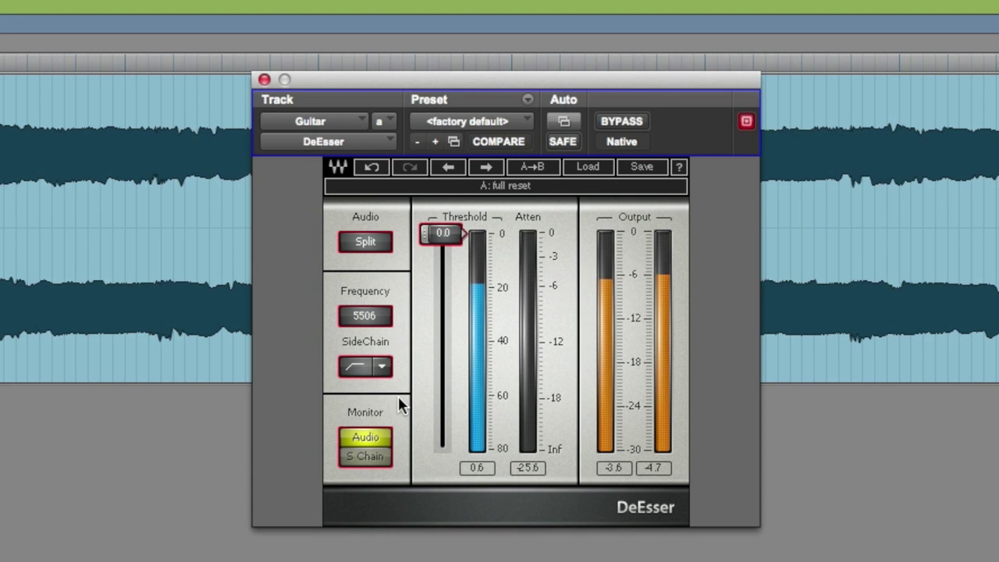
Give the Guitar DeEsser a BandPass sidechain at 4211 Hz and threshold -35.8, monitoring Audio
click(363, 460)
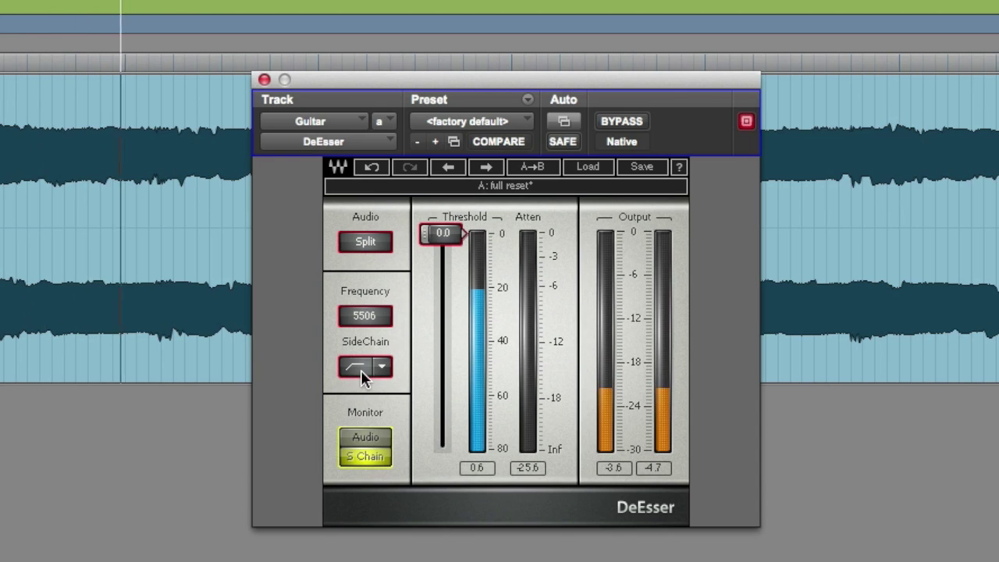
click(381, 368)
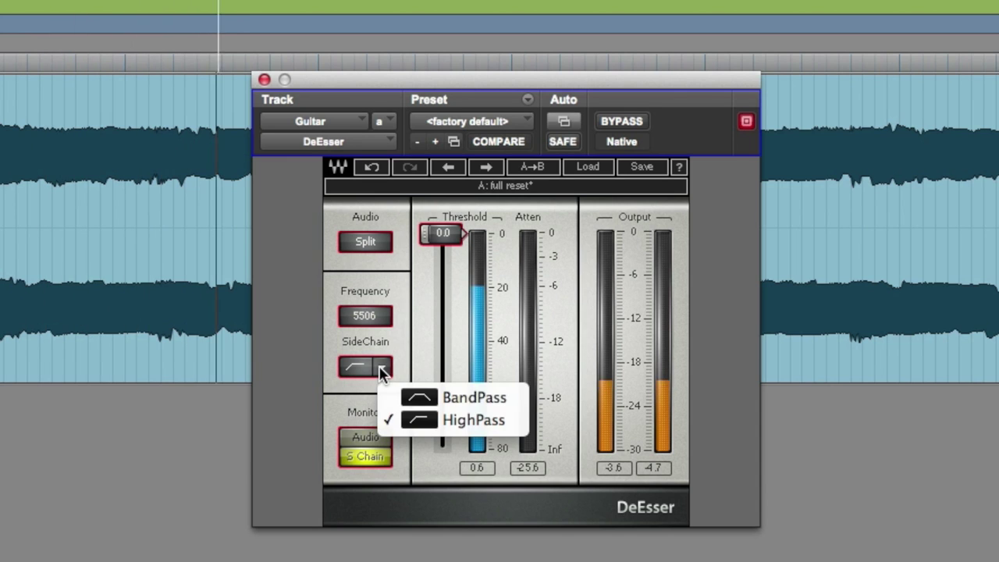
click(414, 399)
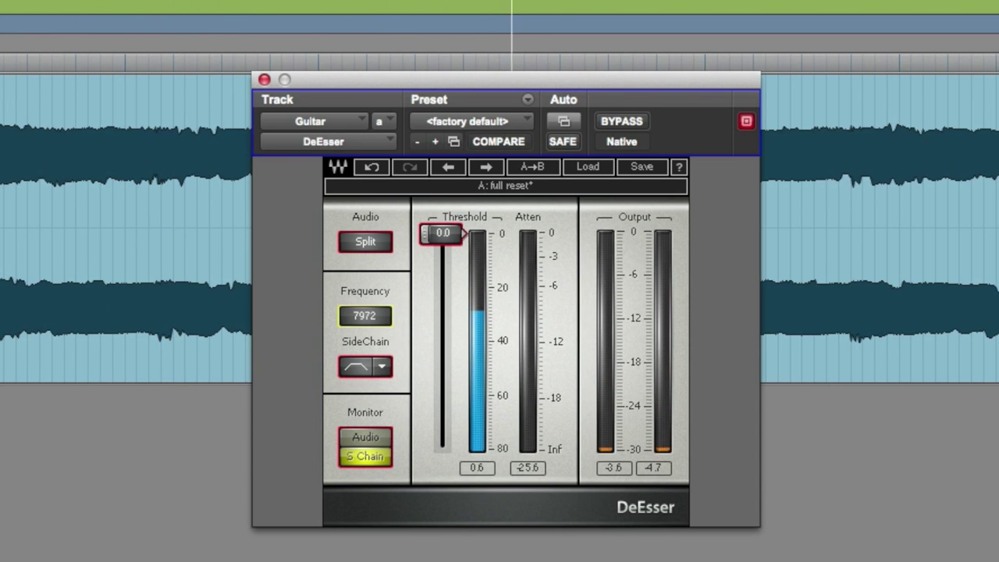
drag(365, 316, 364, 336)
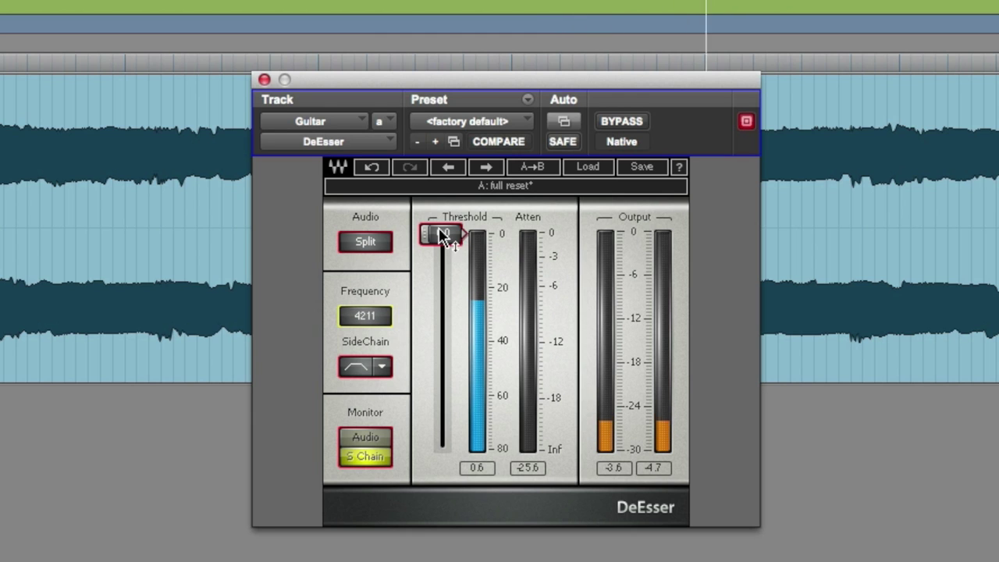
drag(442, 234, 442, 329)
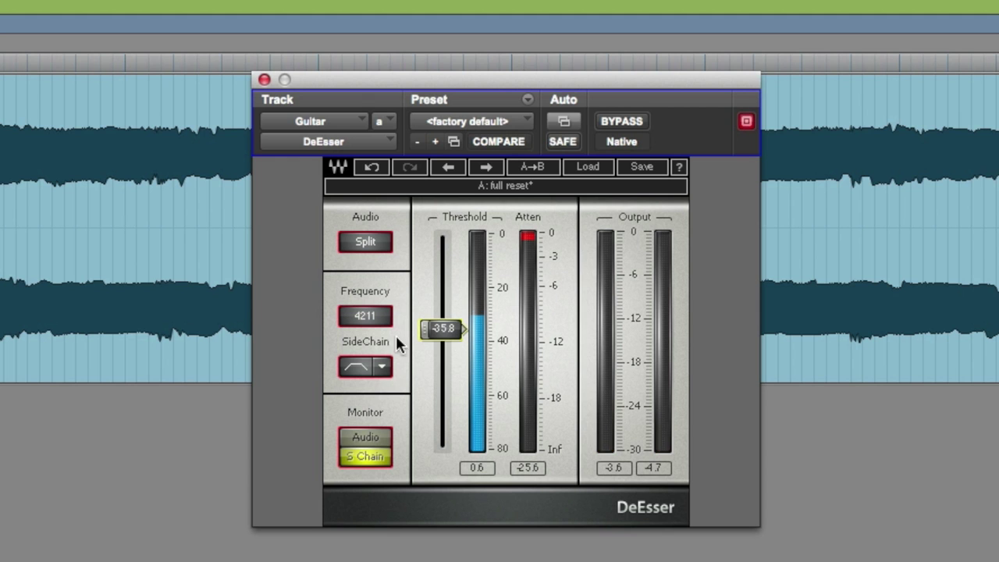
click(359, 440)
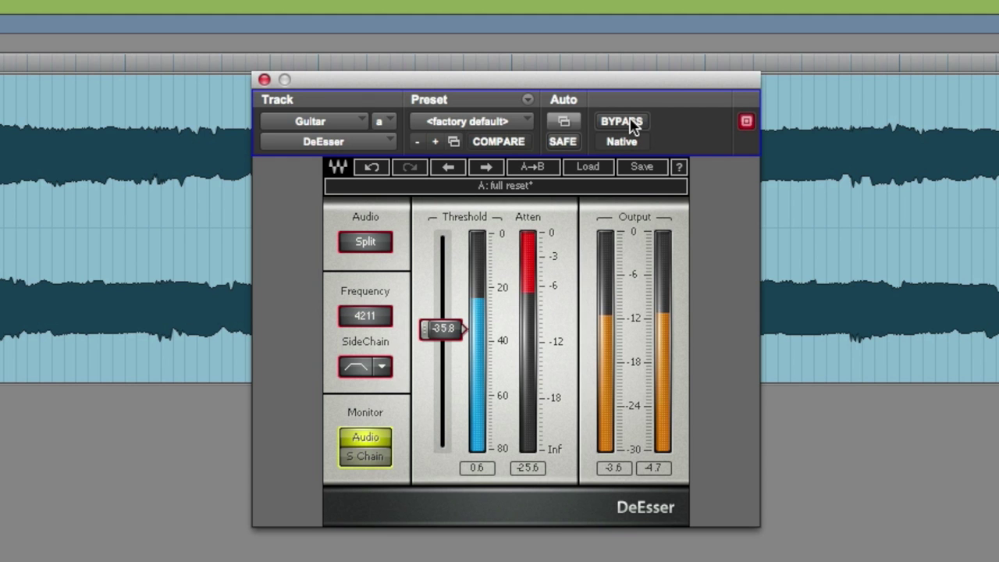